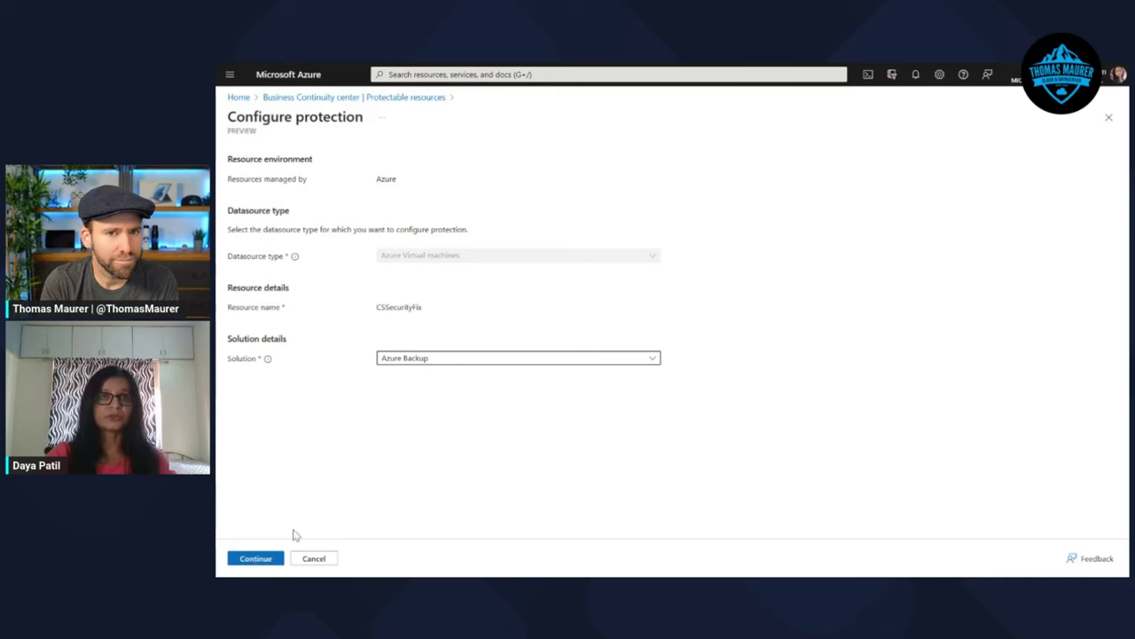
# Step: Enable Azure Backup for the CSSecurityFix virtual machine, using the existing vault rcm-march-signoff, the Standard policy sub type and DefaultPolicy
pyautogui.doubleClick(400, 306)
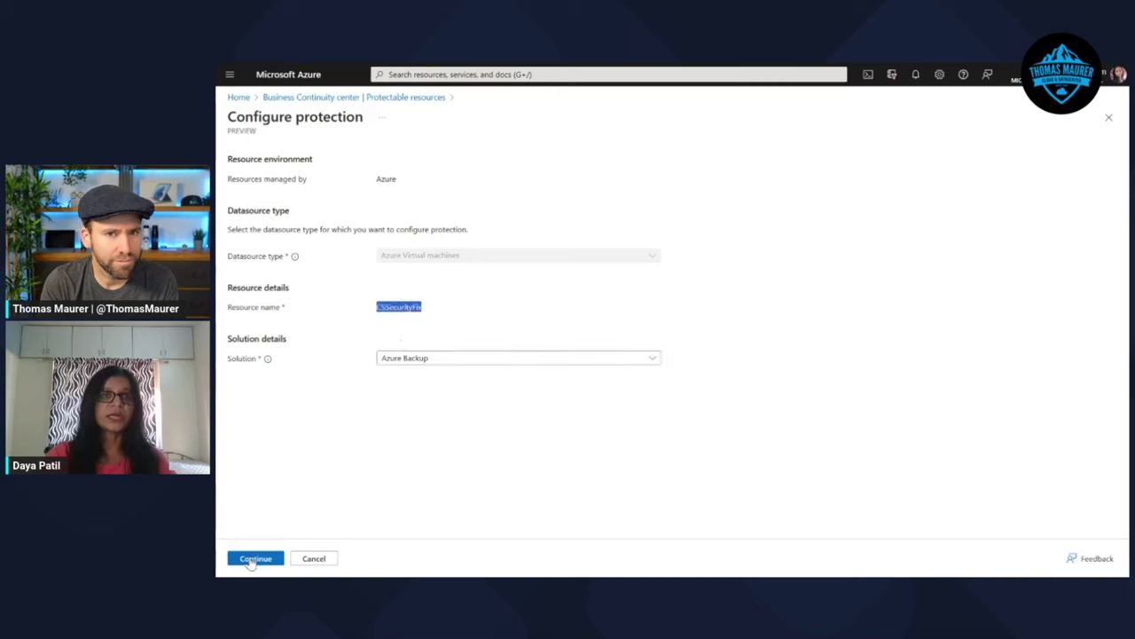
pyautogui.click(253, 559)
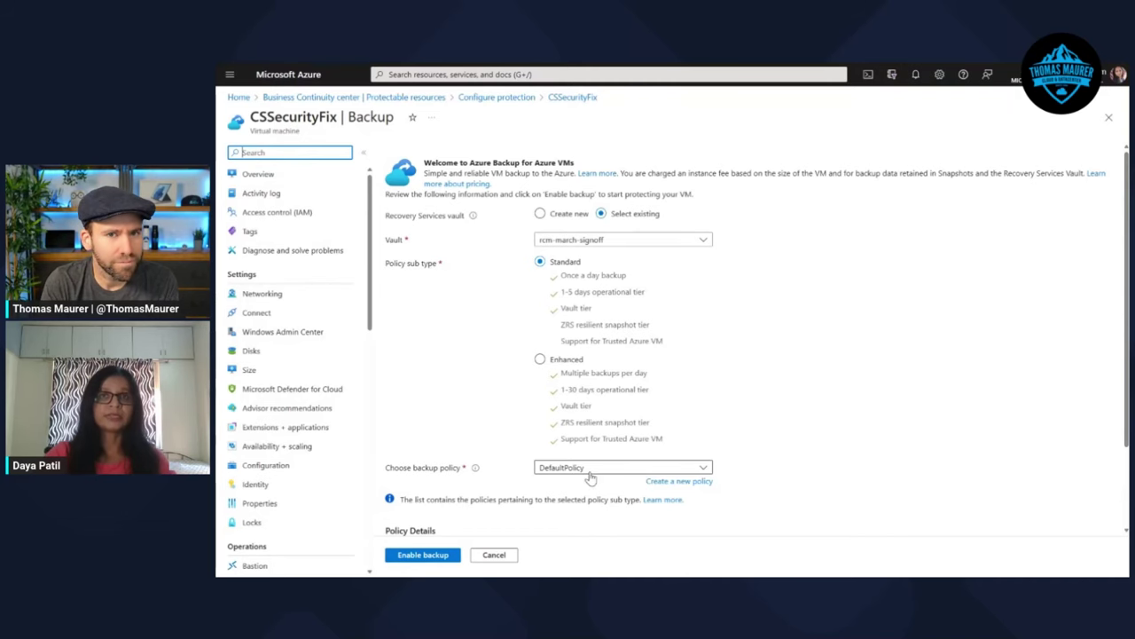
pyautogui.scroll(-2, 494, 481)
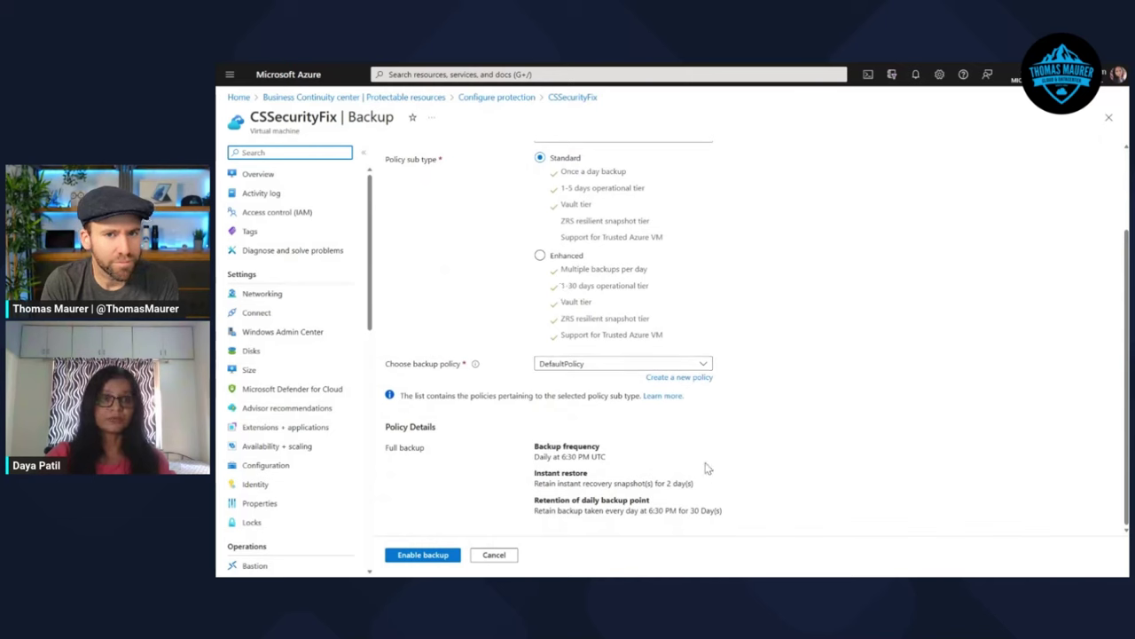
pyautogui.click(415, 556)
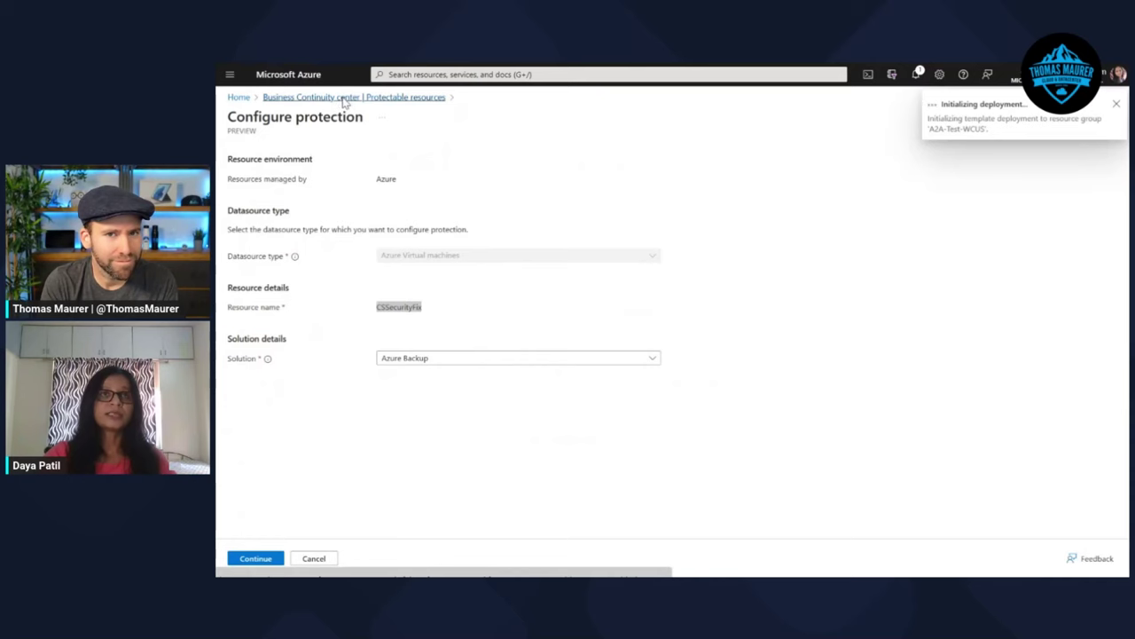
# Step: Return to the Business Continuity center and show its overview of protection and security status
pyautogui.click(345, 98)
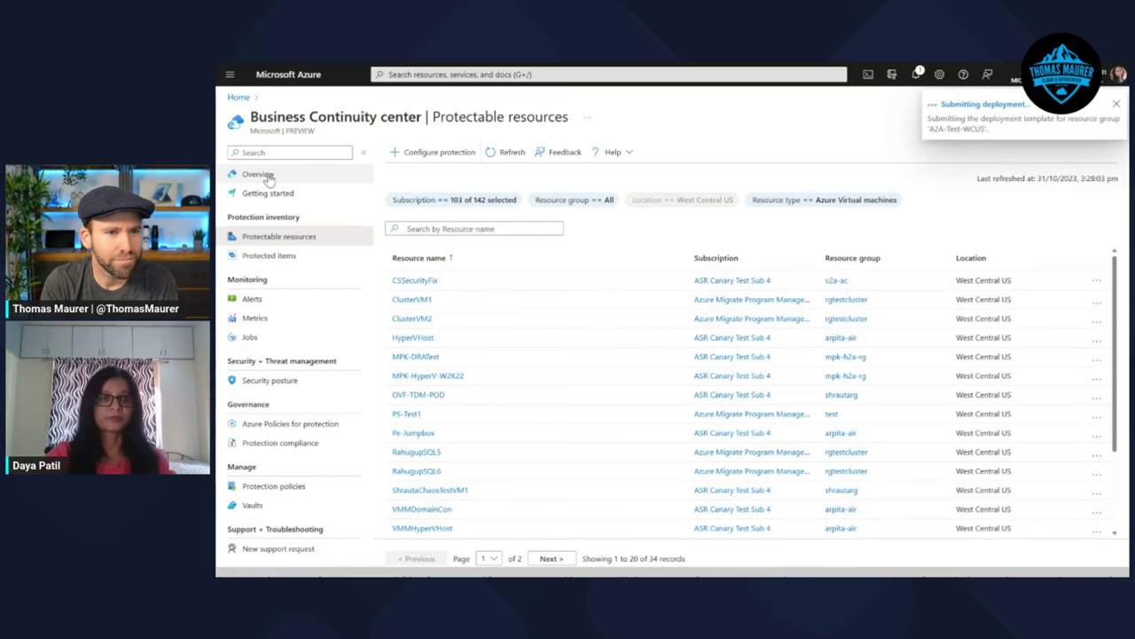
pyautogui.click(258, 175)
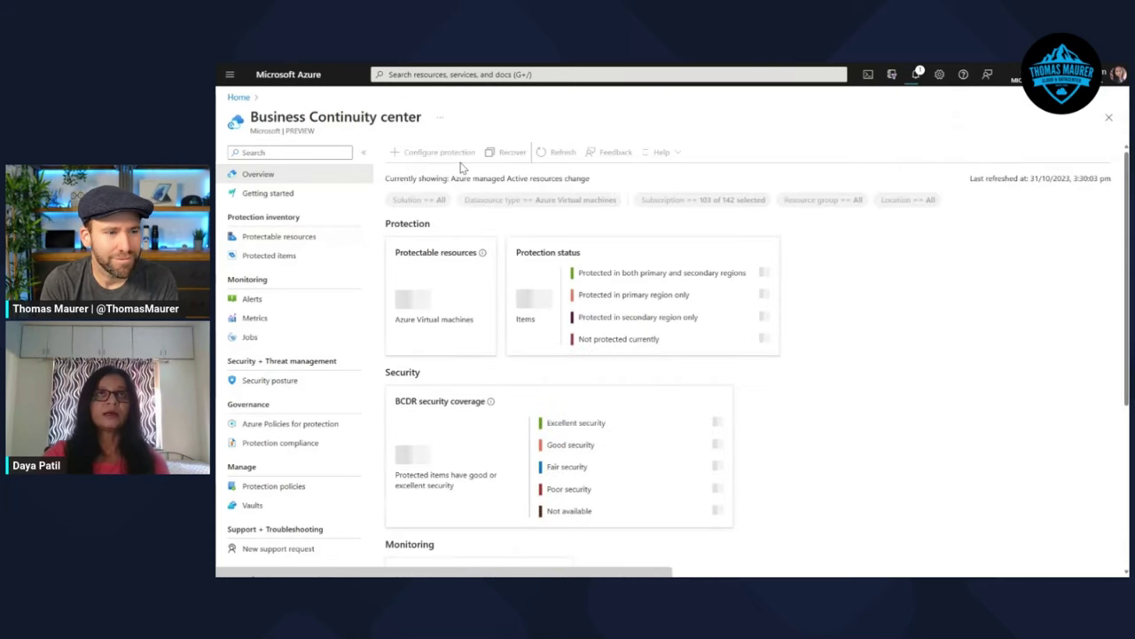
pyautogui.click(432, 168)
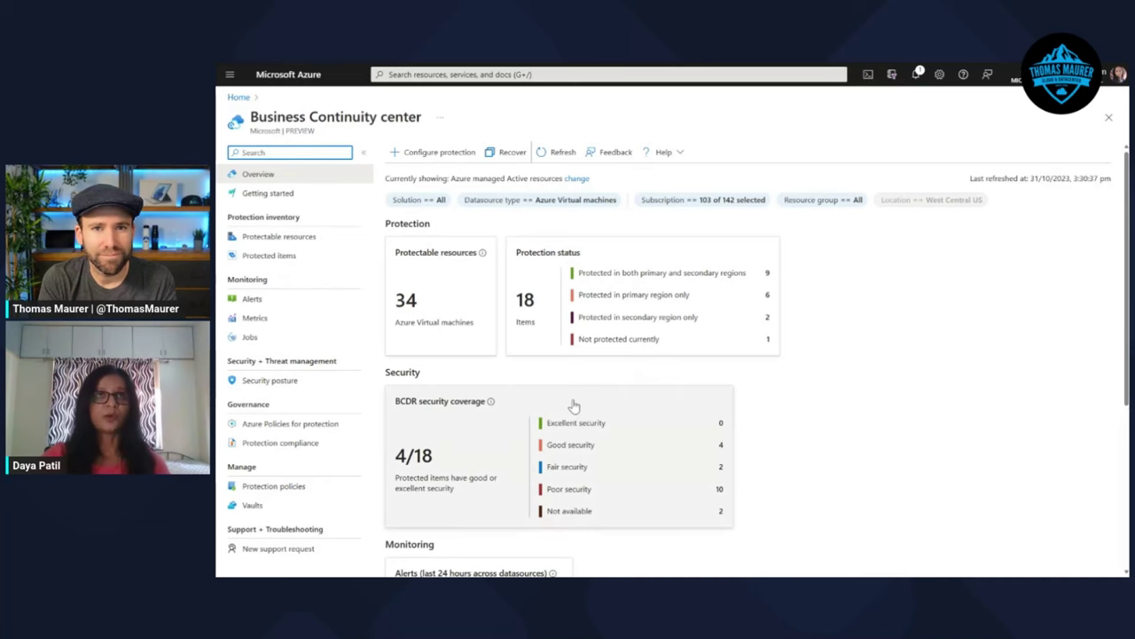
# Step: Show the Business Continuity center jobs and filter them to the Azure Backup solution
pyautogui.click(251, 338)
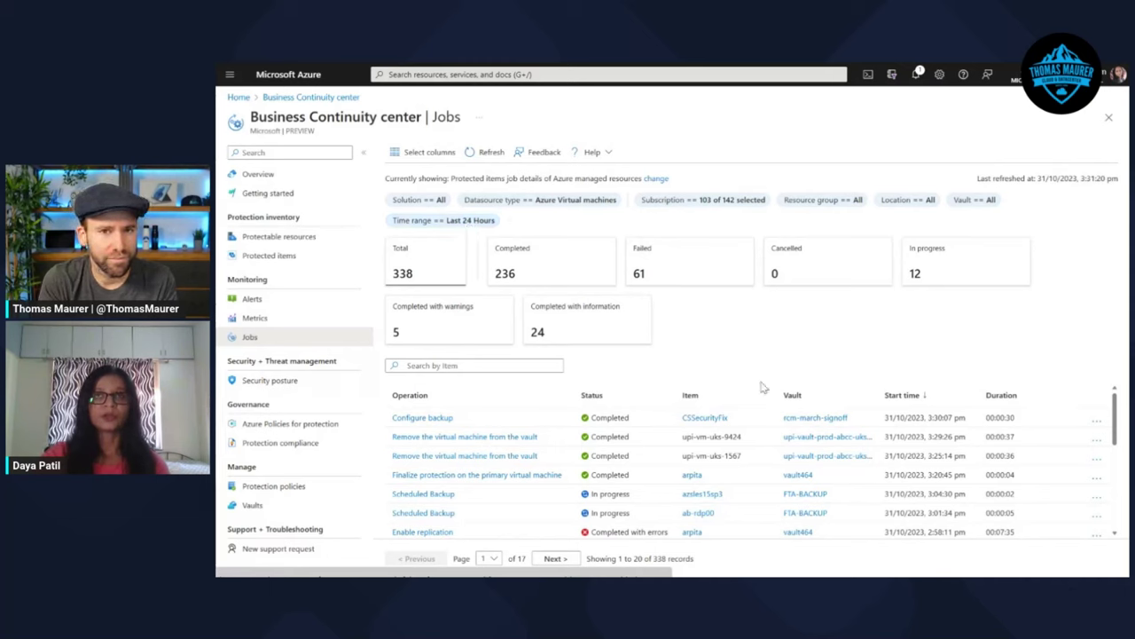
pyautogui.click(435, 203)
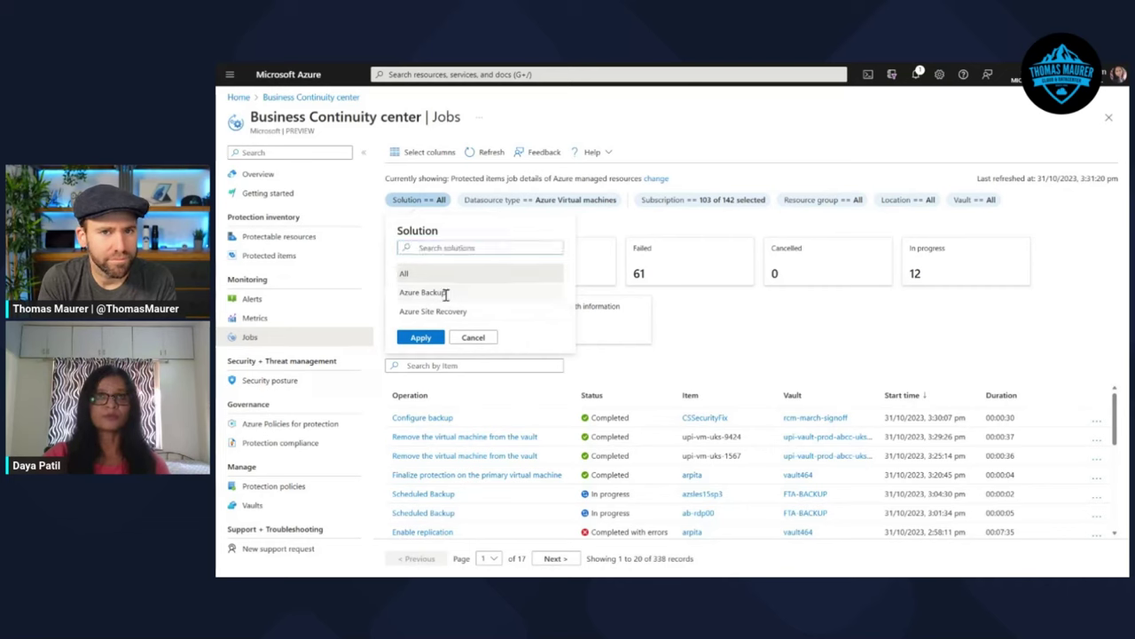
pyautogui.click(445, 294)
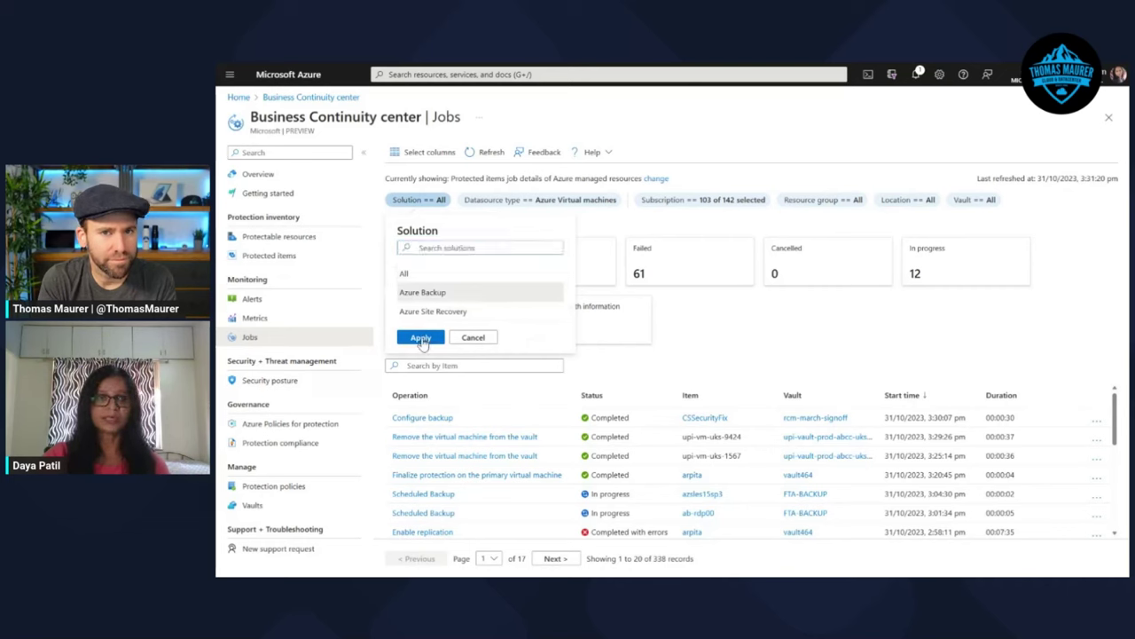
pyautogui.click(421, 338)
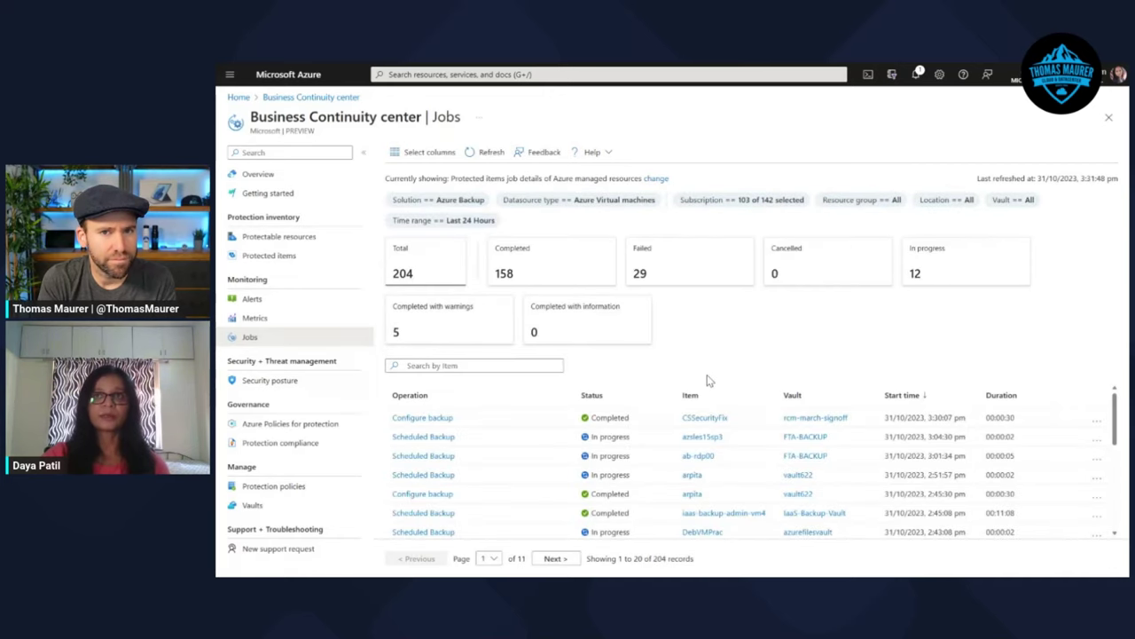
# Step: Examine the CSSecurityFix configure backup job and narrow the list to completed jobs, followed by failed jobs
pyautogui.moveTo(731, 417); pyautogui.dragTo(681, 419)
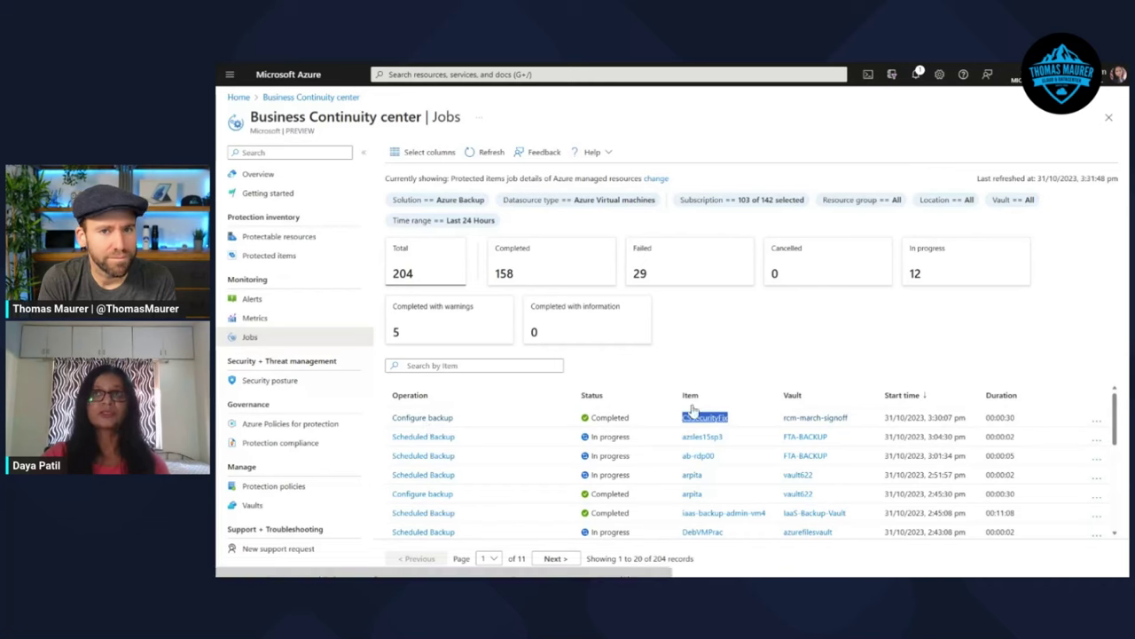
pyautogui.click(770, 335)
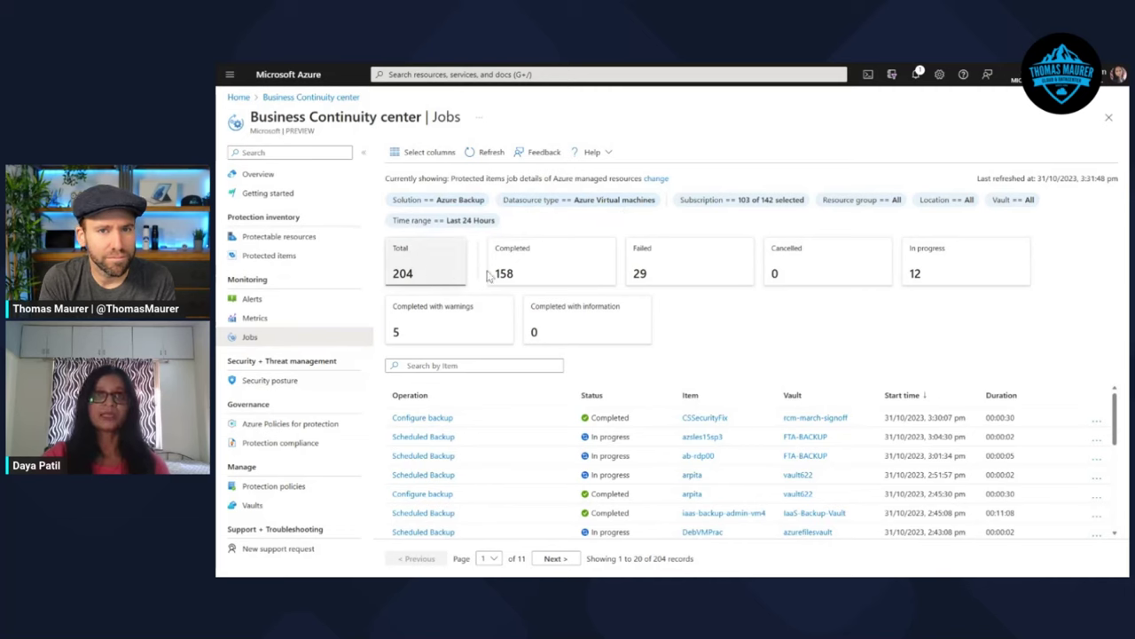
pyautogui.click(537, 275)
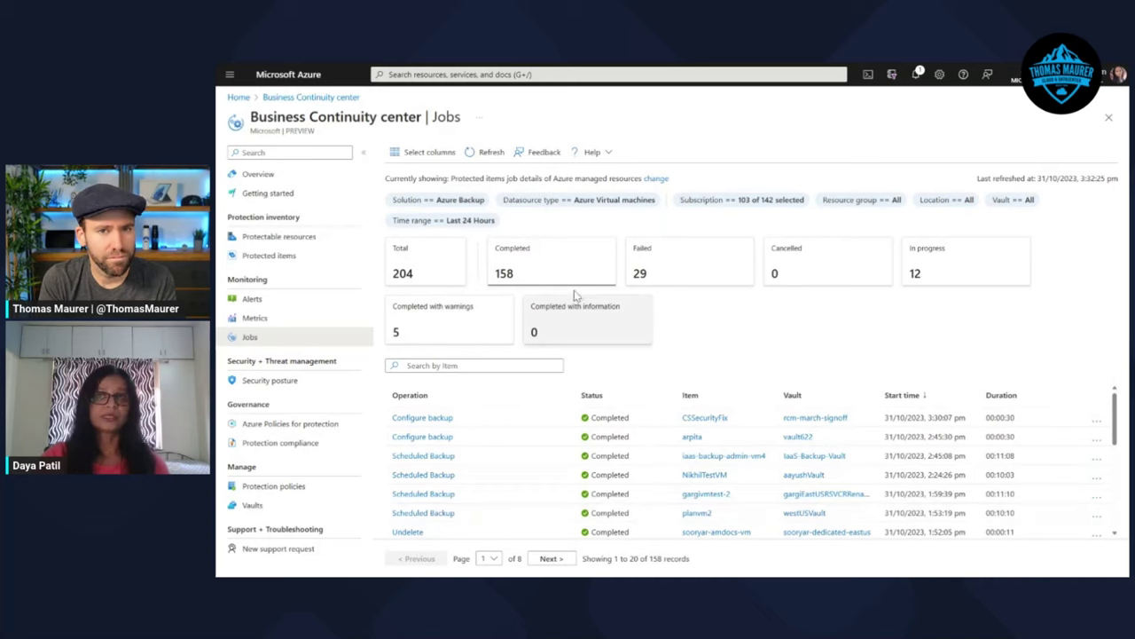
pyautogui.click(673, 267)
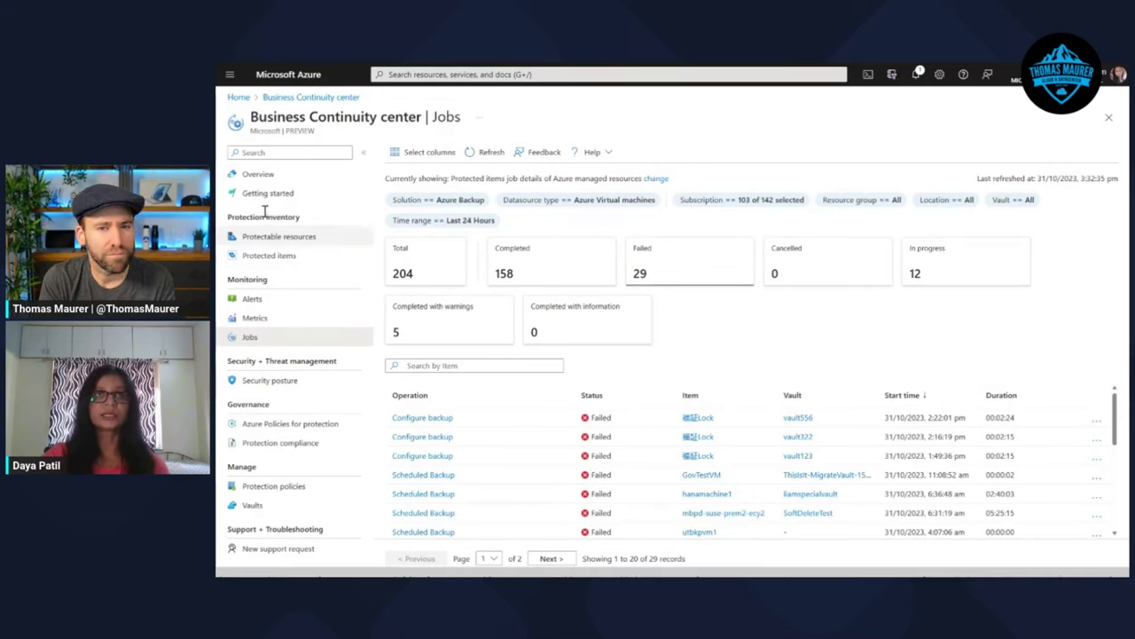
# Step: Check CSSecurityFix's primary region protection status among the protected items and read the guidance on protection in both regions
pyautogui.click(257, 259)
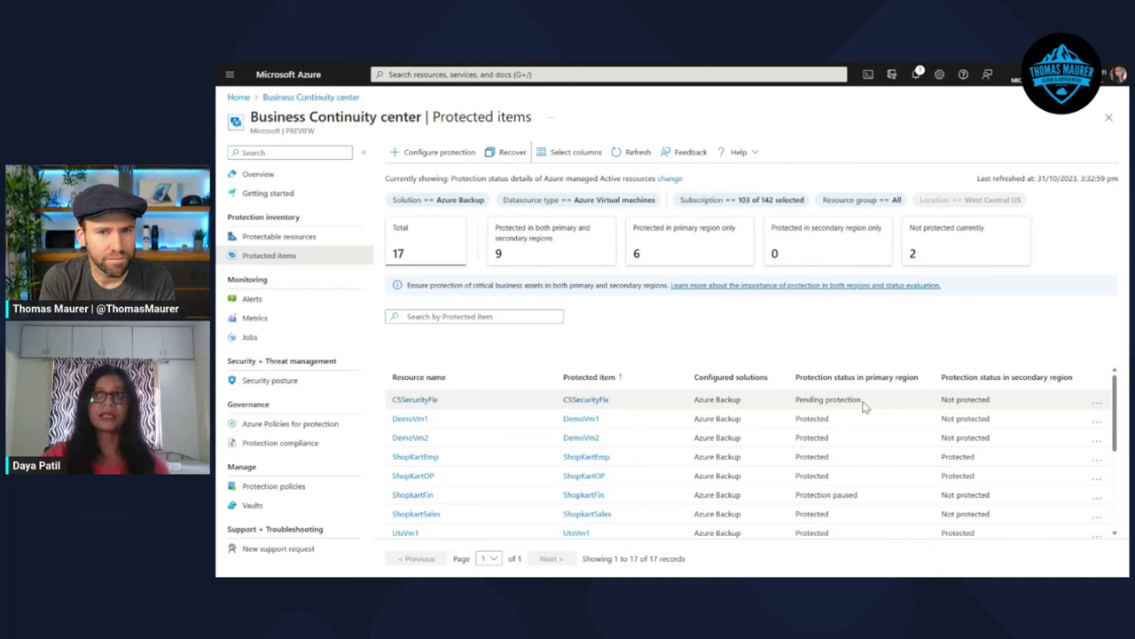
pyautogui.moveTo(861, 399); pyautogui.dragTo(800, 401)
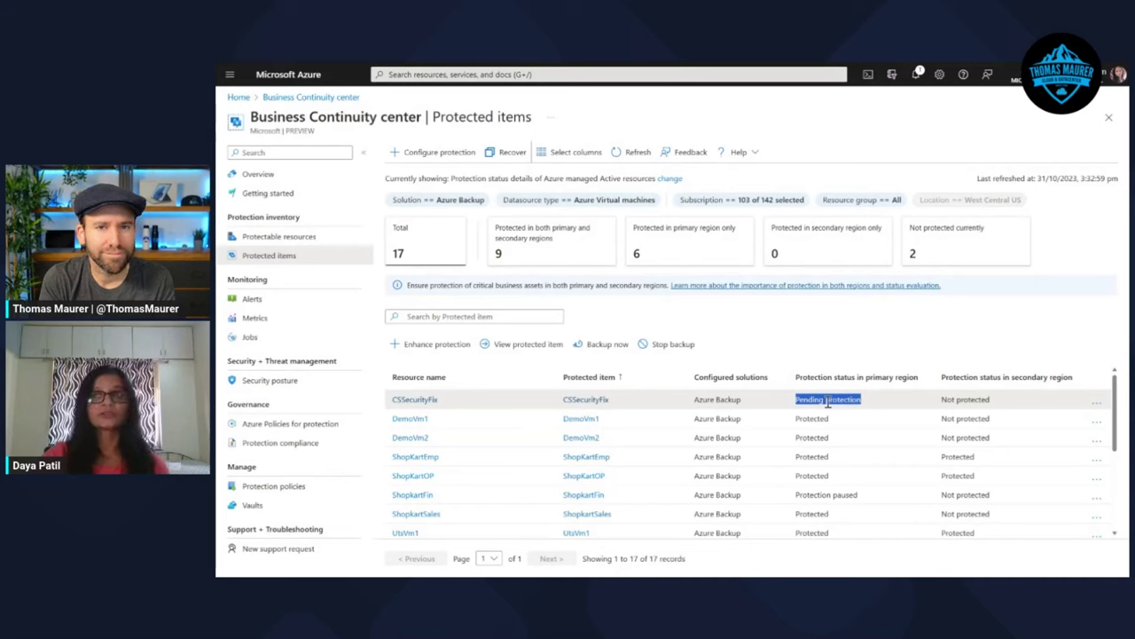
pyautogui.click(833, 400)
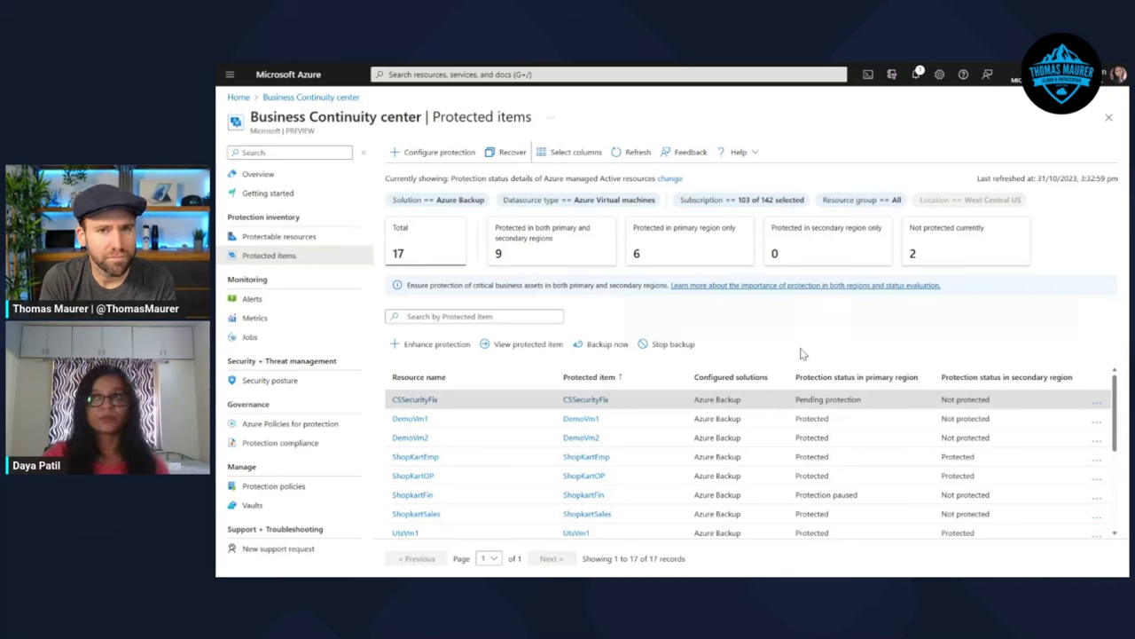
pyautogui.click(767, 286)
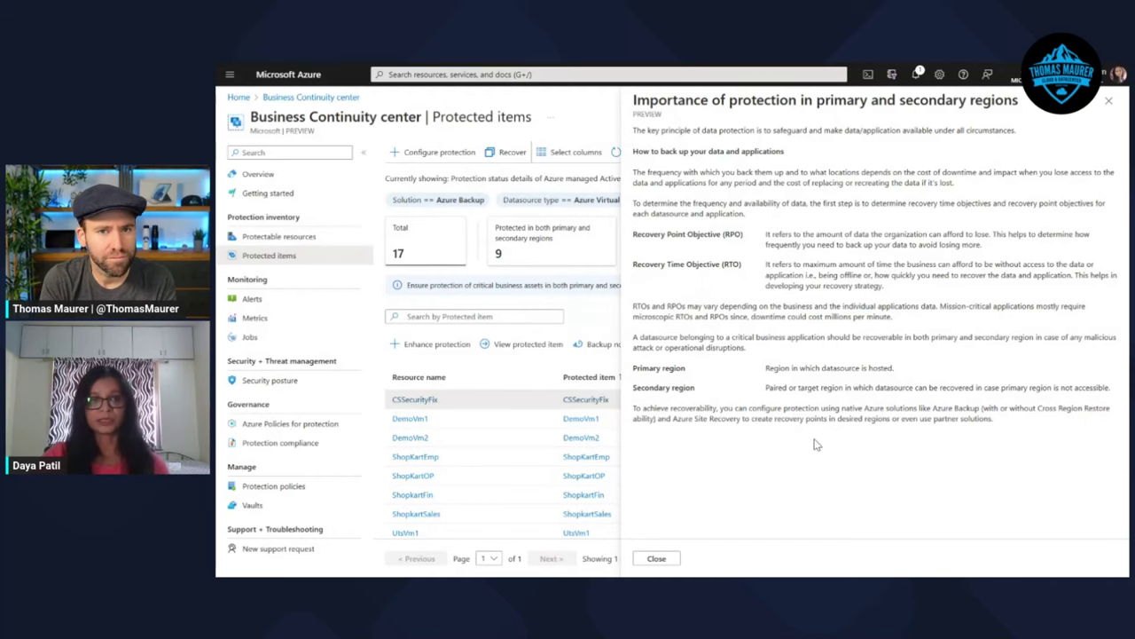
pyautogui.click(1108, 100)
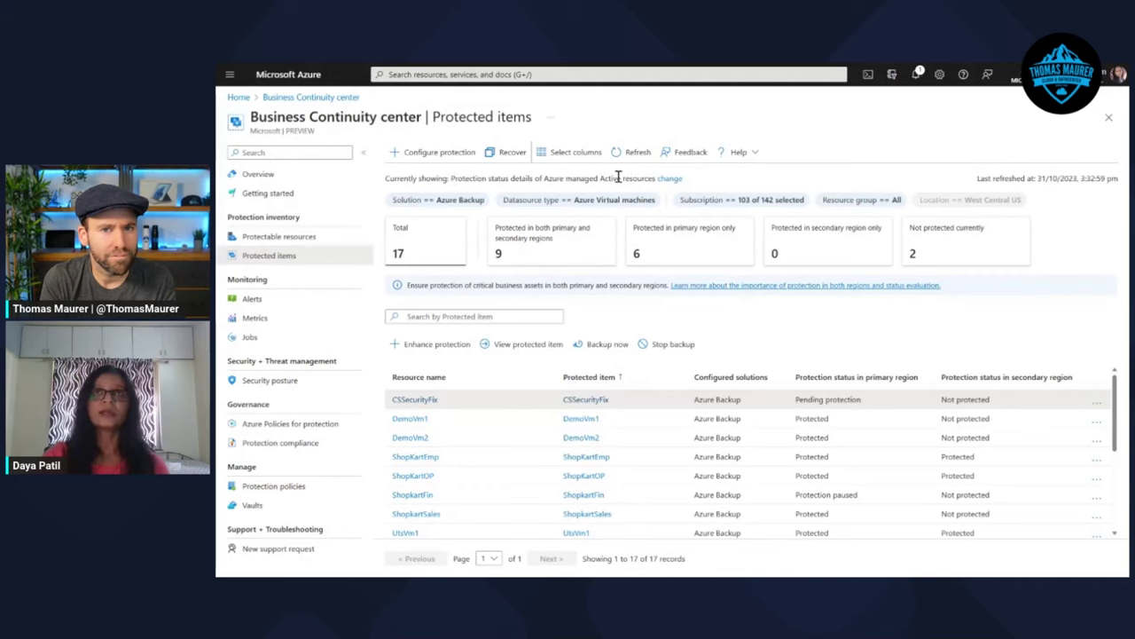
# Step: Change the protected items scope to show retention details of Azure managed active resources
pyautogui.moveTo(385, 179); pyautogui.dragTo(670, 186)
pyautogui.click(669, 181)
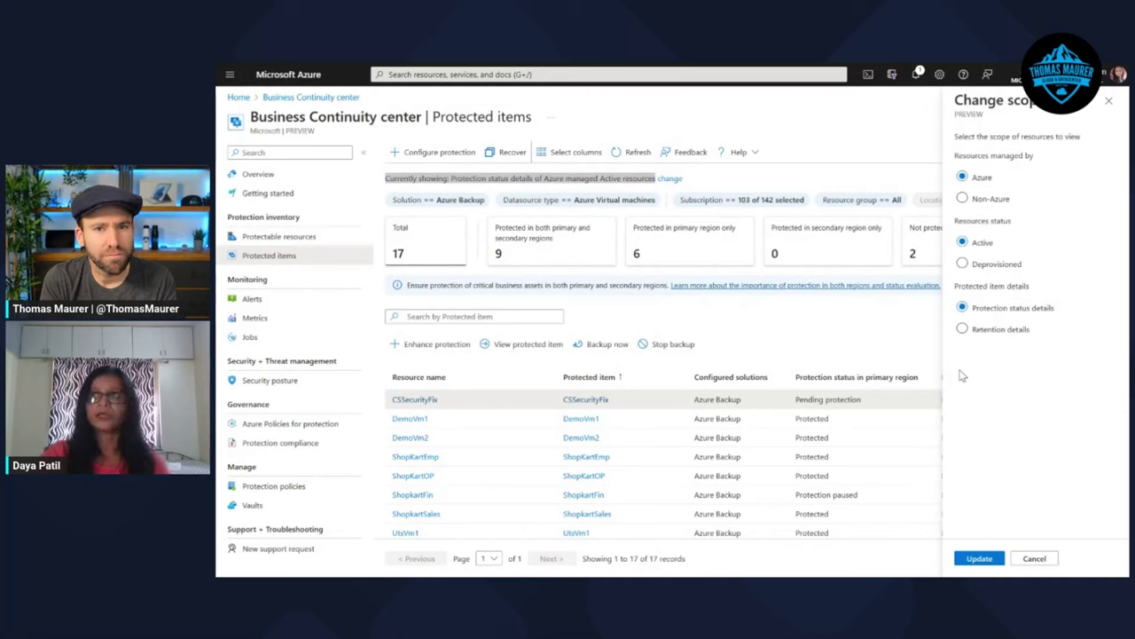
pyautogui.click(962, 329)
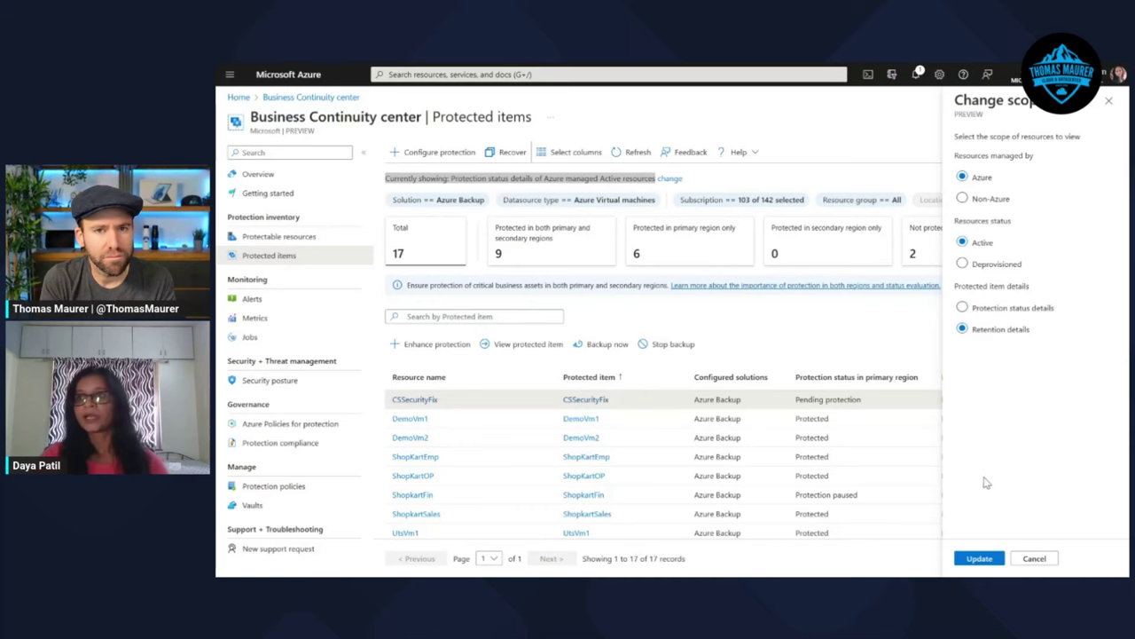
pyautogui.click(989, 560)
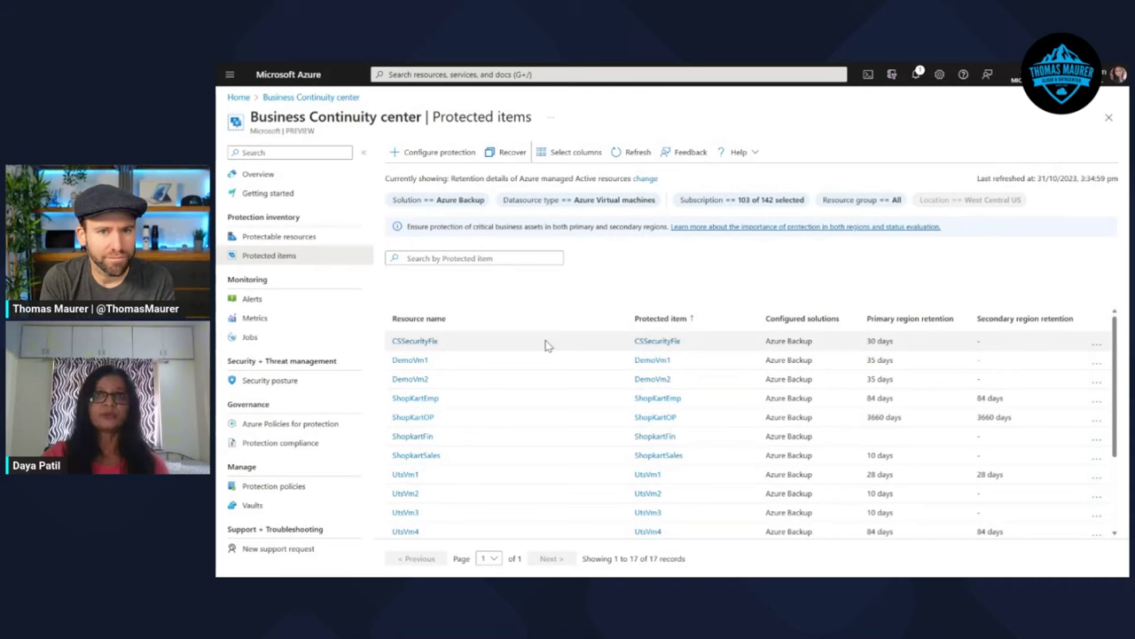
# Step: Keep the protected items filtered to Azure Backup and select CSSecurityFix to examine its retention
pyautogui.click(448, 201)
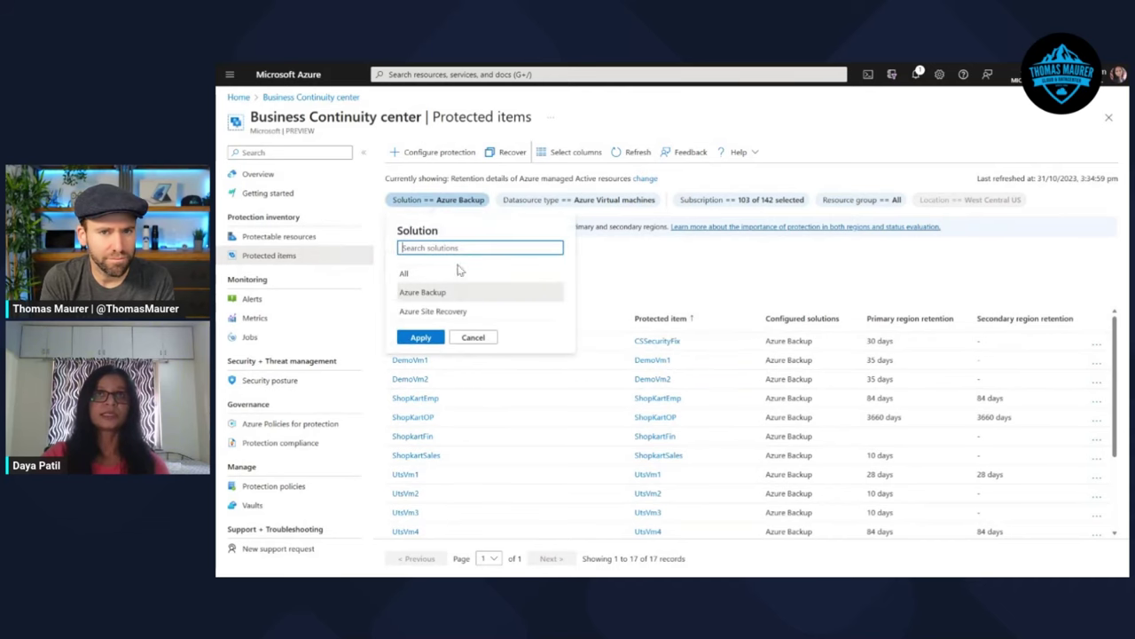
pyautogui.click(453, 294)
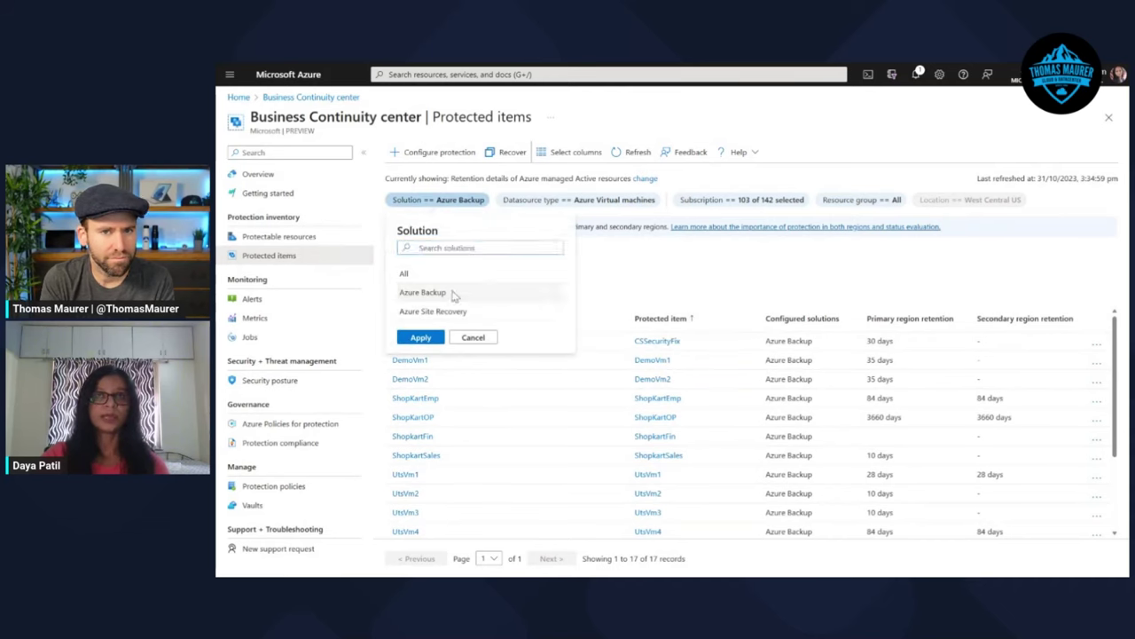
pyautogui.click(435, 338)
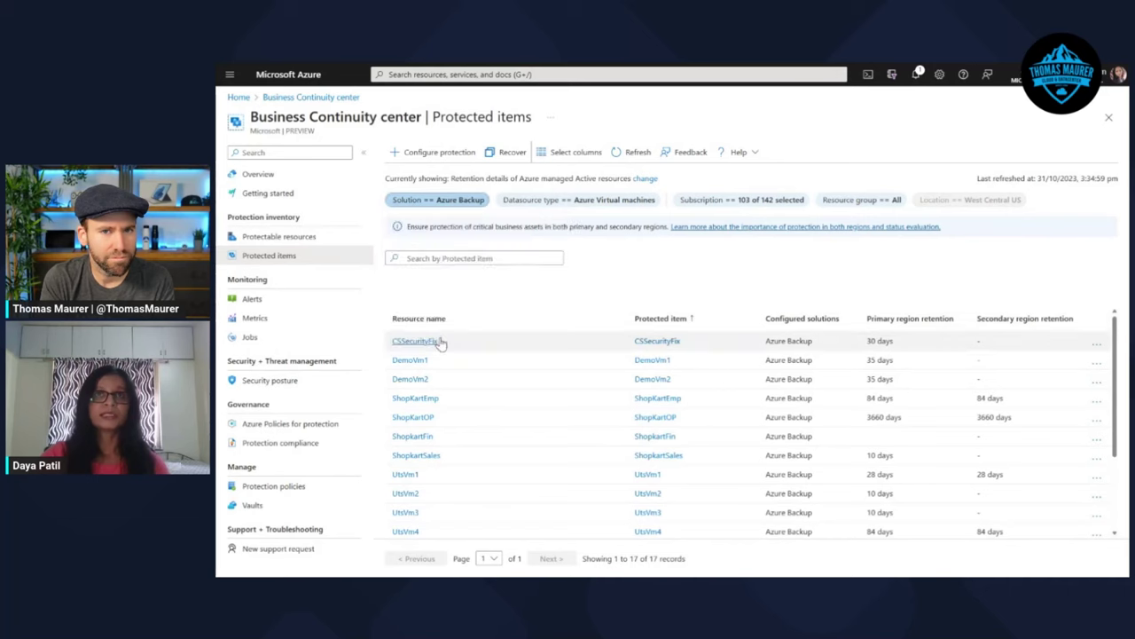
pyautogui.click(544, 346)
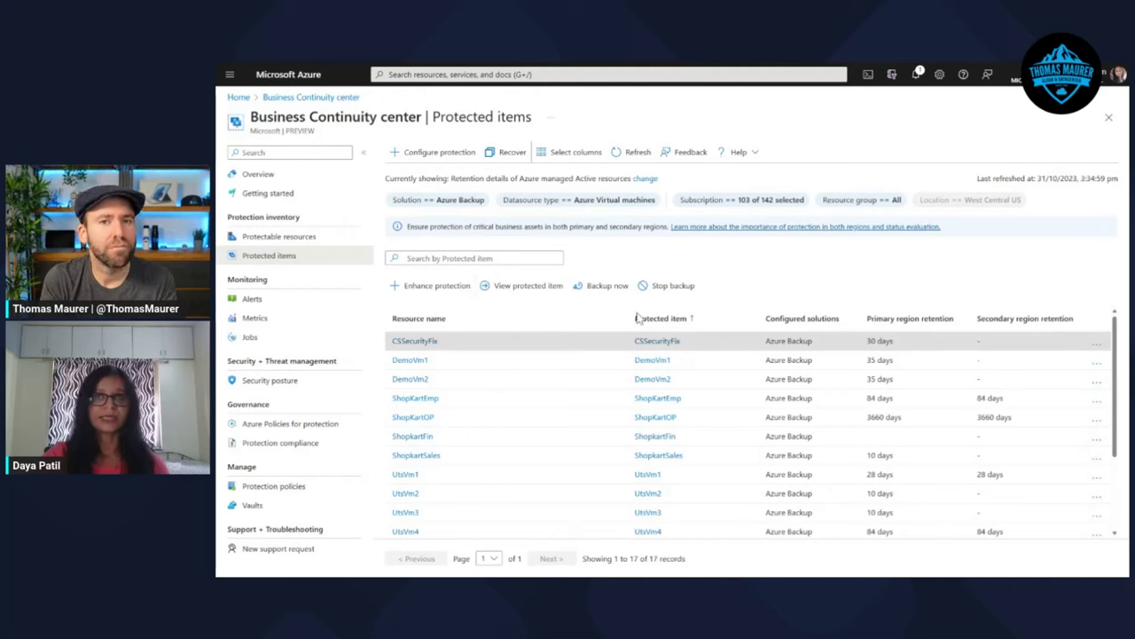
# Step: Filter the protected items to Azure Site Recovery and select vijamiarmvm2 to examine its retention
pyautogui.click(471, 202)
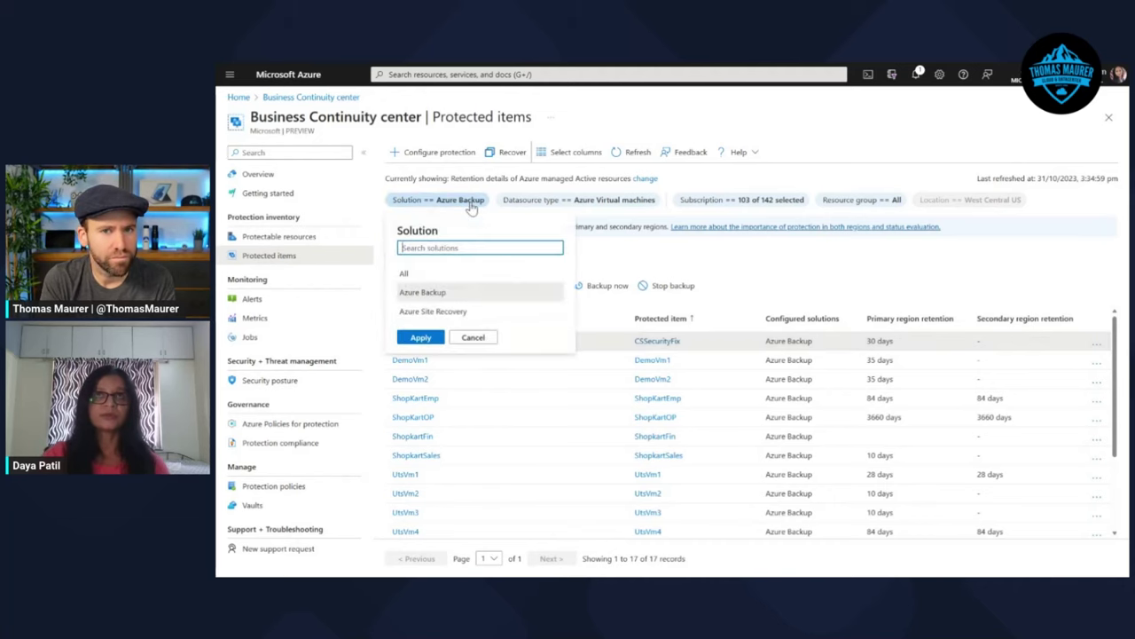
pyautogui.click(435, 310)
pyautogui.click(421, 338)
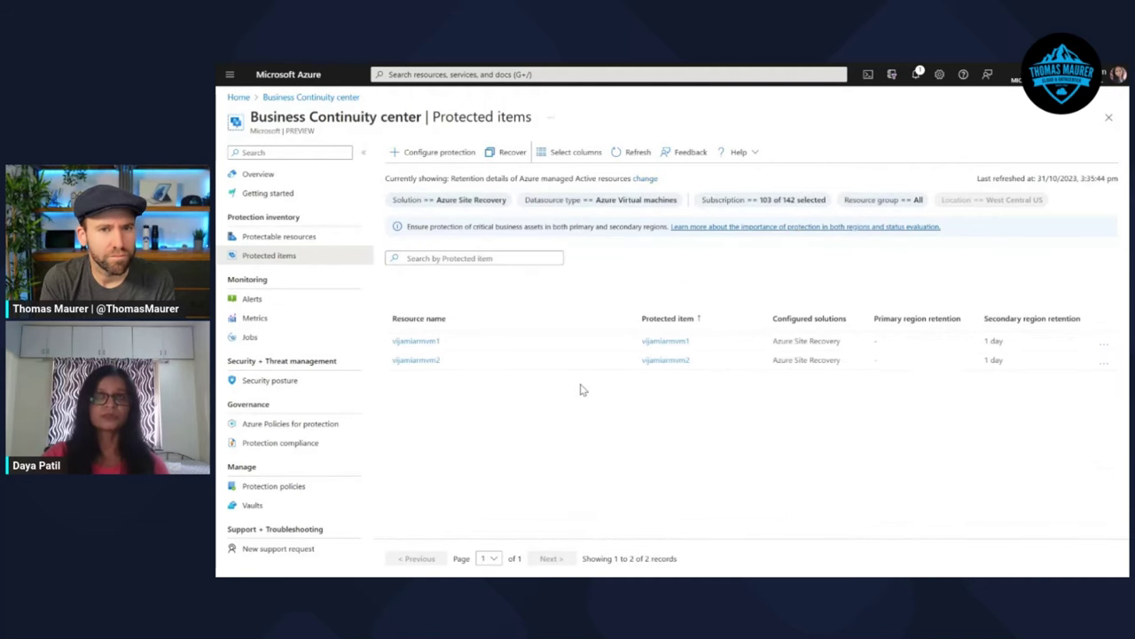
pyautogui.click(565, 367)
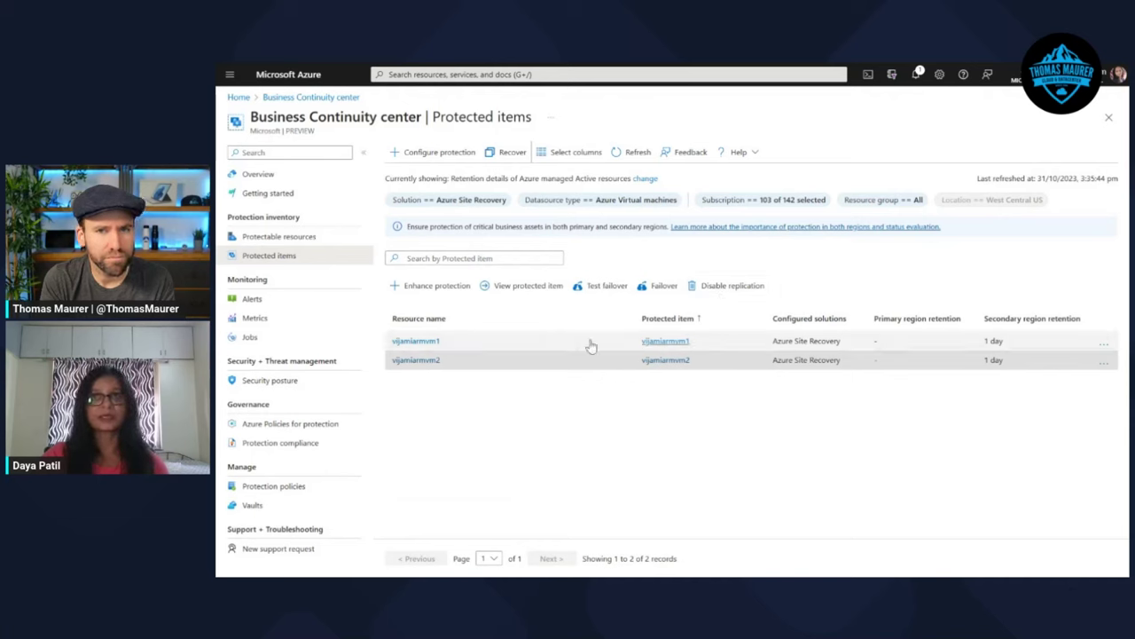
# Step: Set the protected items' solution filter to All
pyautogui.click(461, 203)
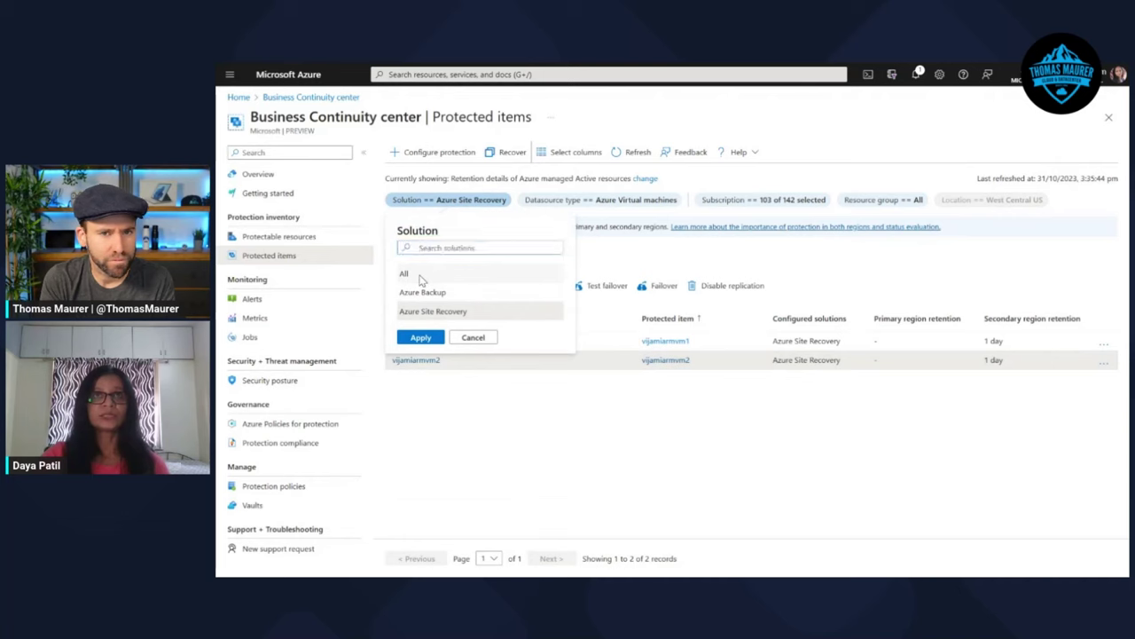
pyautogui.click(421, 278)
pyautogui.click(422, 339)
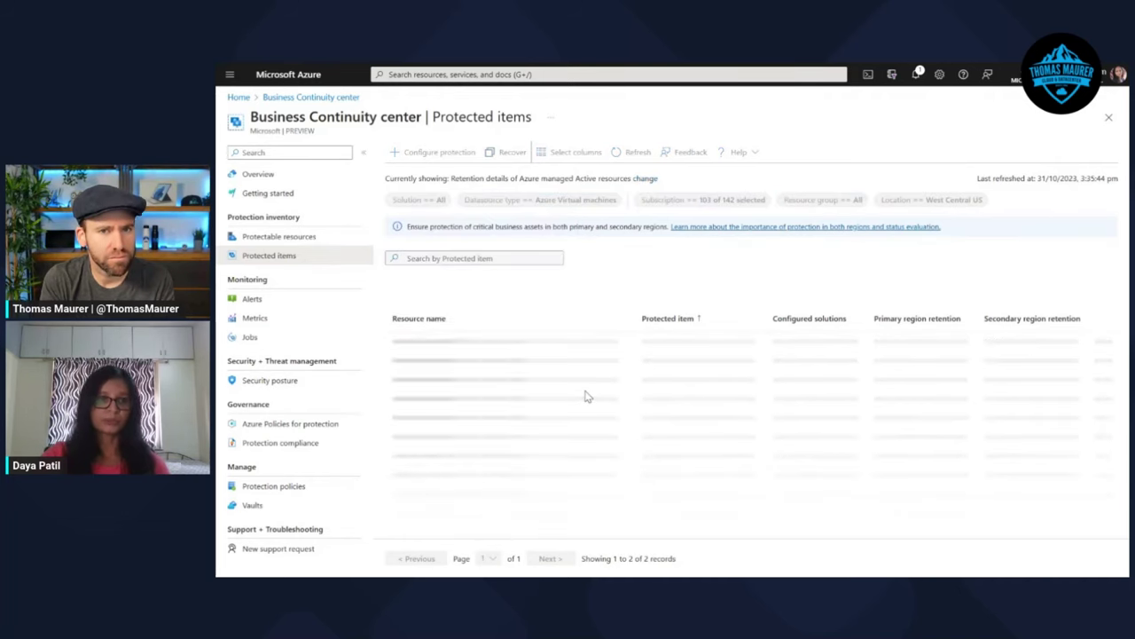
# Step: Review the existing and available protection solutions in Enhance protection for DemoVm2, and cancel without applying any
pyautogui.click(550, 382)
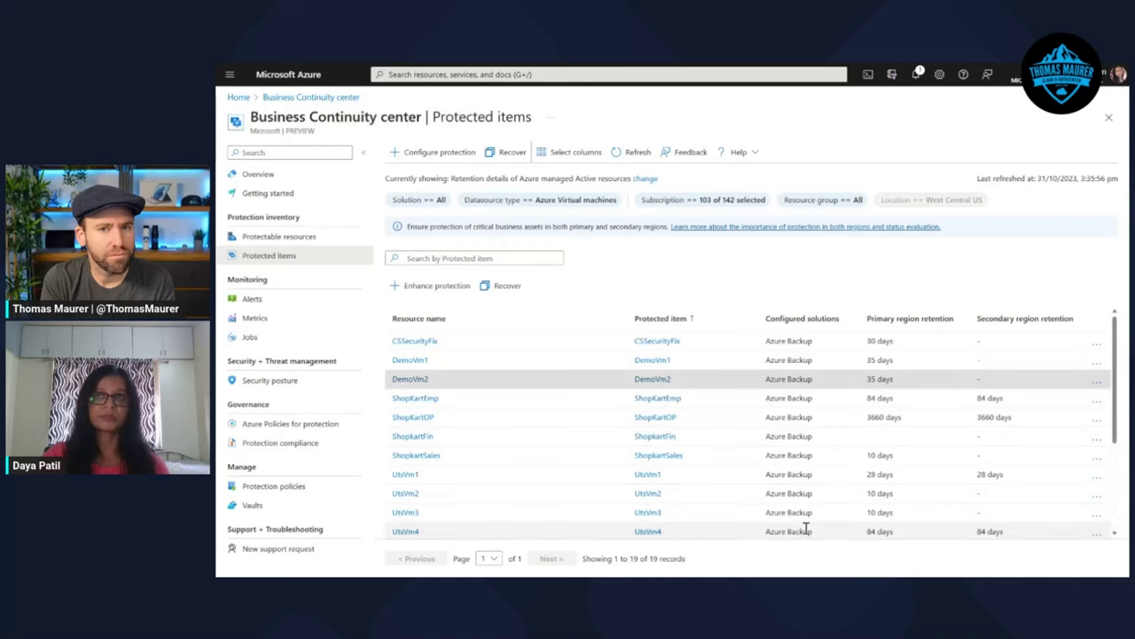
pyautogui.click(432, 288)
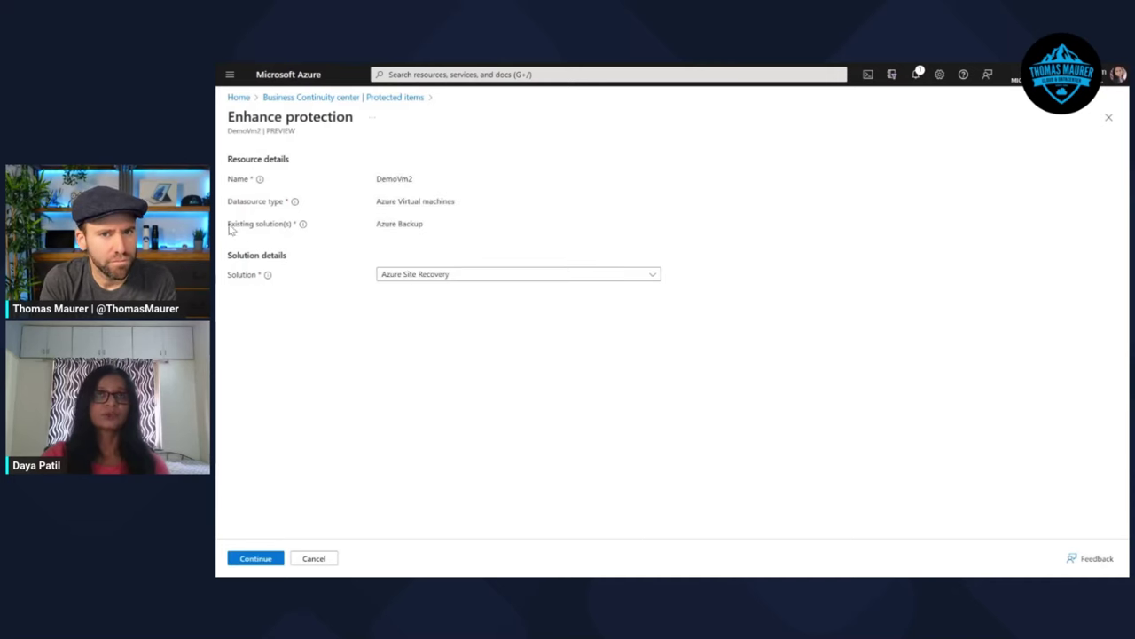
pyautogui.moveTo(229, 224); pyautogui.dragTo(436, 227)
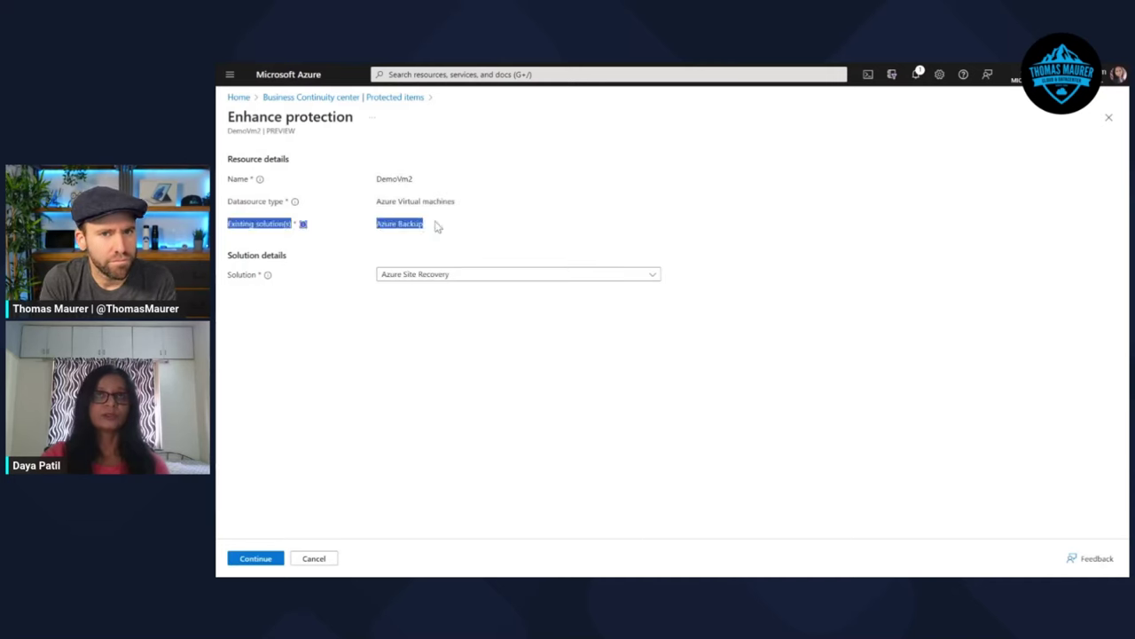
pyautogui.click(459, 400)
pyautogui.click(463, 278)
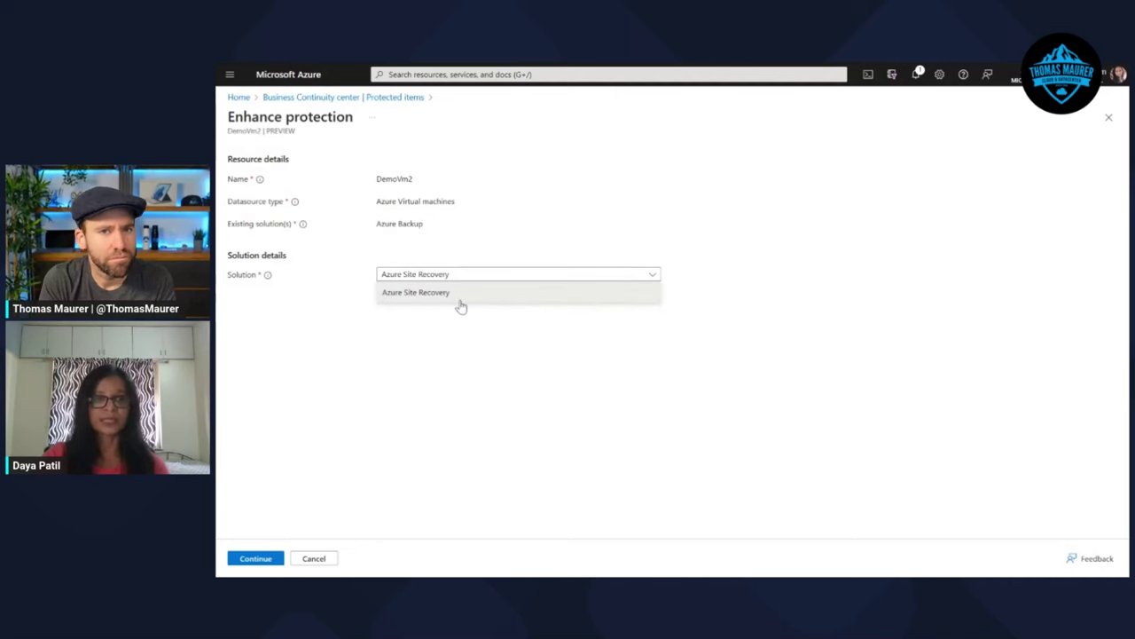
pyautogui.click(410, 371)
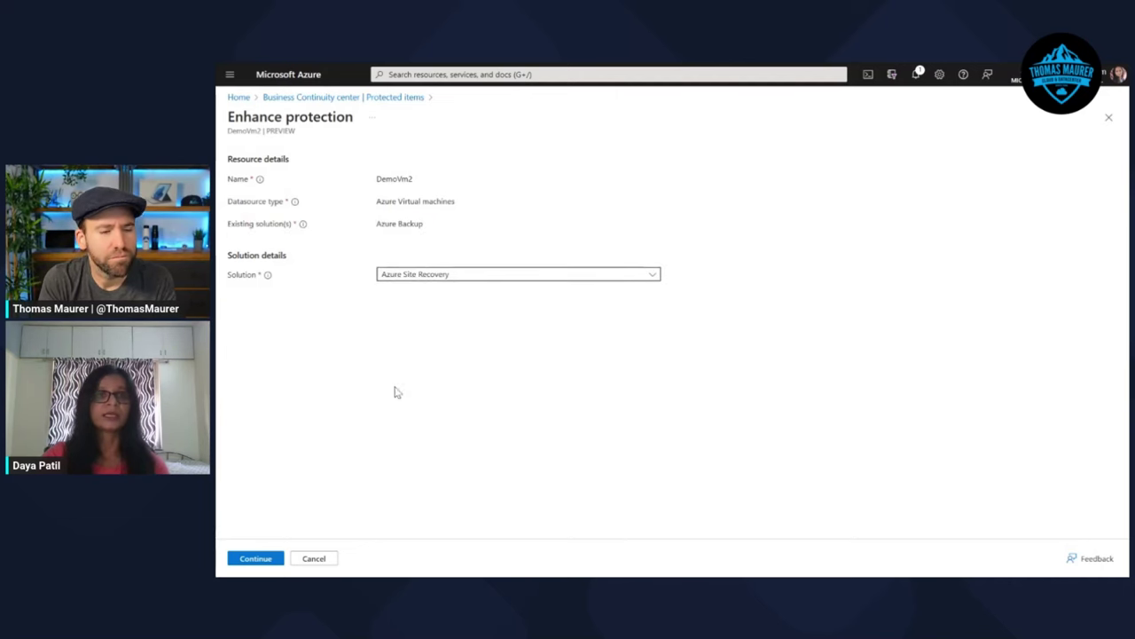
pyautogui.click(312, 559)
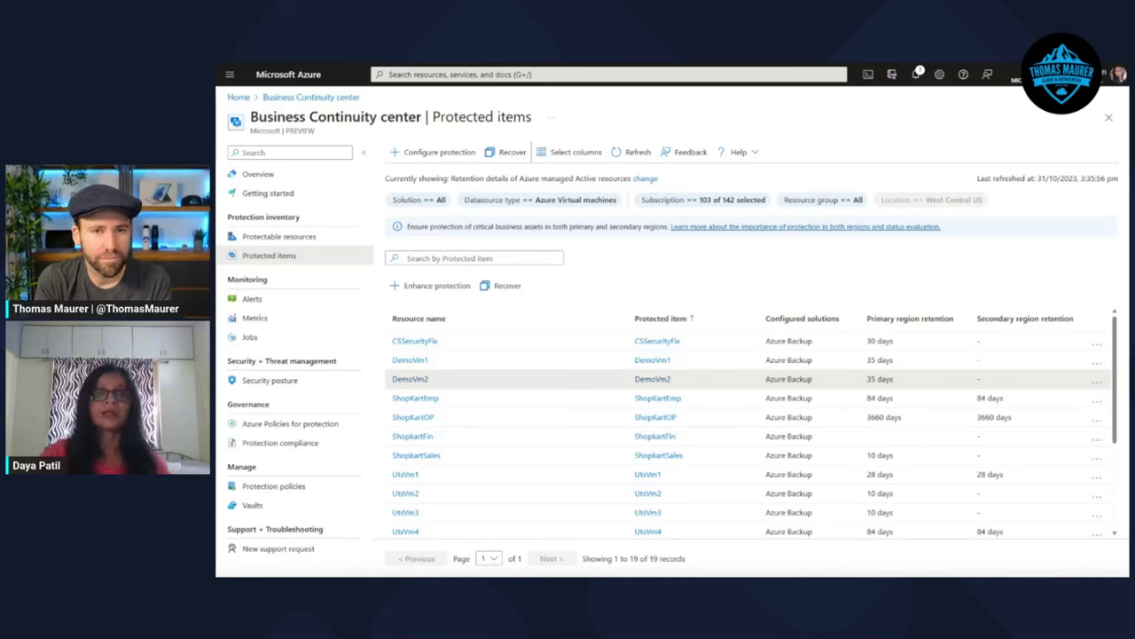
# Step: Show the Azure Policies for protection sorted by Type with built-in policies first, and widen the Name column
pyautogui.click(303, 428)
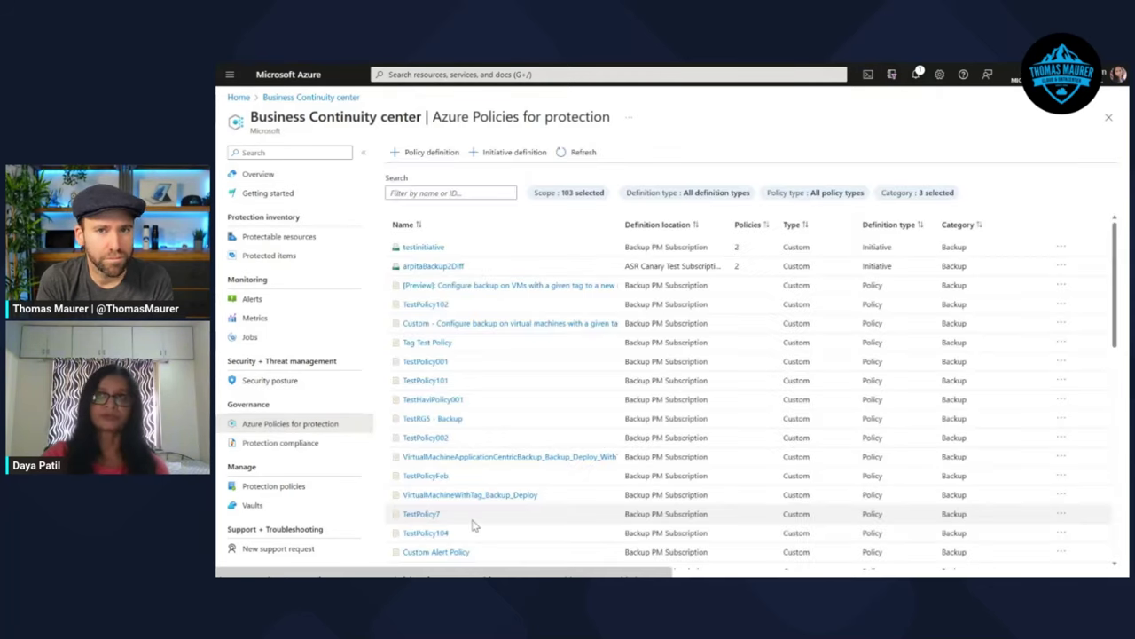
pyautogui.click(794, 229)
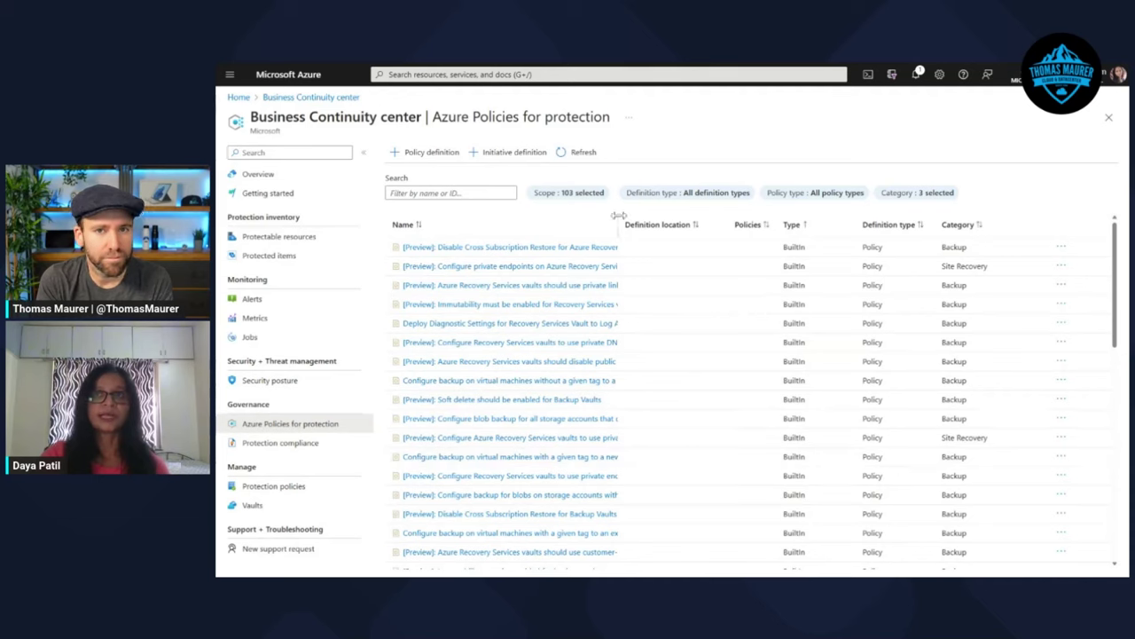
pyautogui.moveTo(618, 223); pyautogui.dragTo(705, 223)
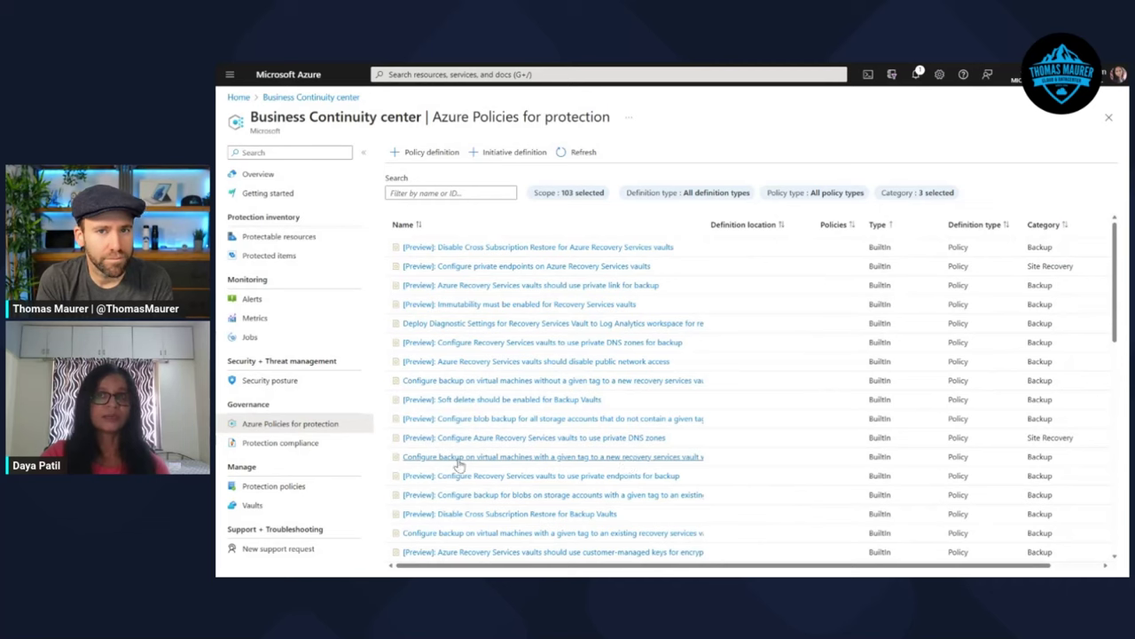
# Step: Examine the policy "Configure backup on virtual machines with a given tag to a new recovery services vault with a default policy" and return to the list
pyautogui.click(654, 460)
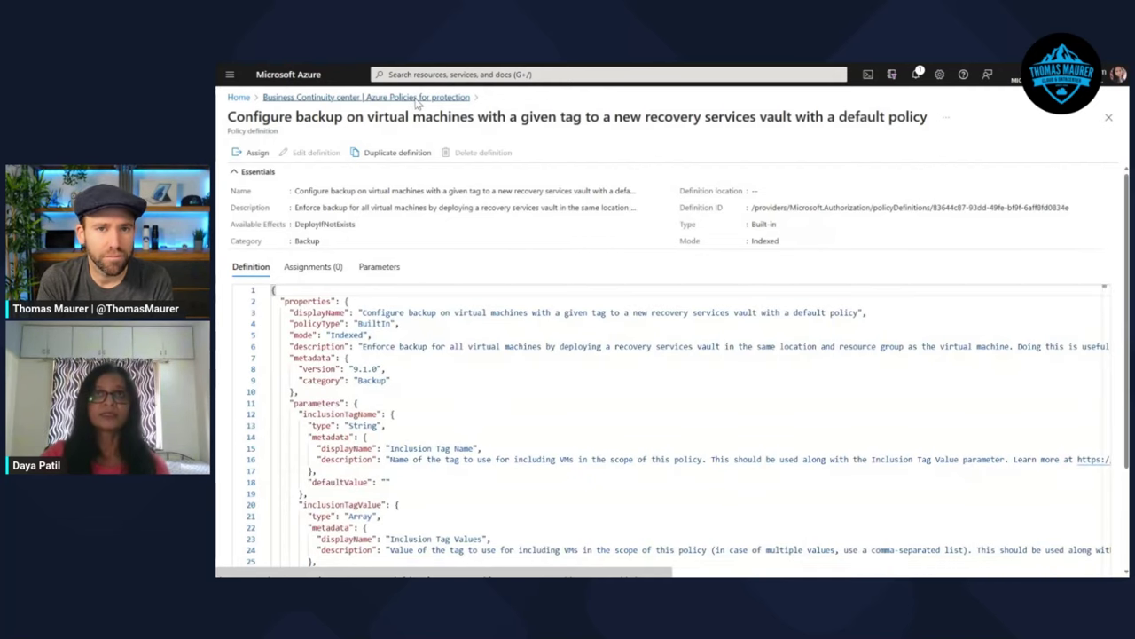
pyautogui.click(417, 98)
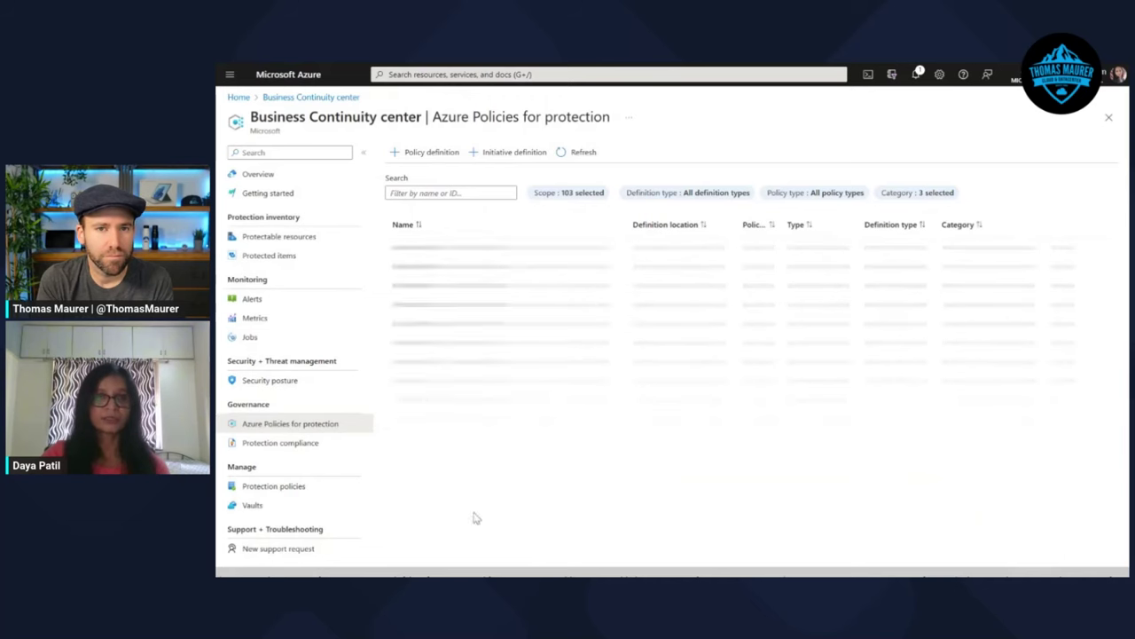
# Step: Open Protection compliance and examine the resource compliance percentage of the policy that configures backup on tagged VMs to a new recovery services vault
pyautogui.click(293, 446)
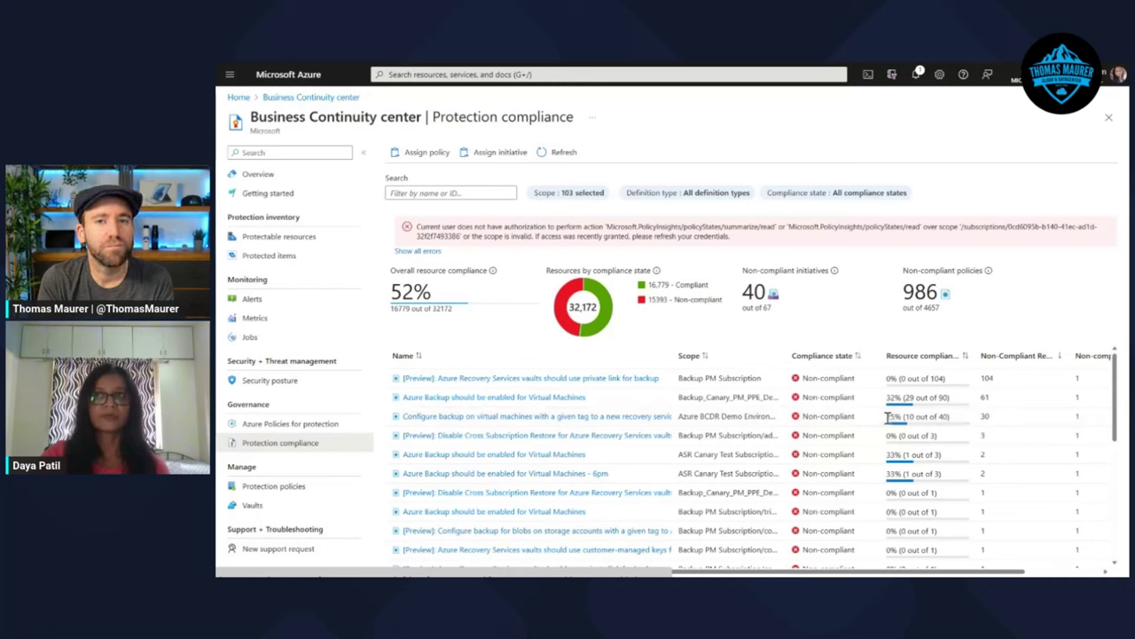
pyautogui.moveTo(887, 416); pyautogui.dragTo(905, 416)
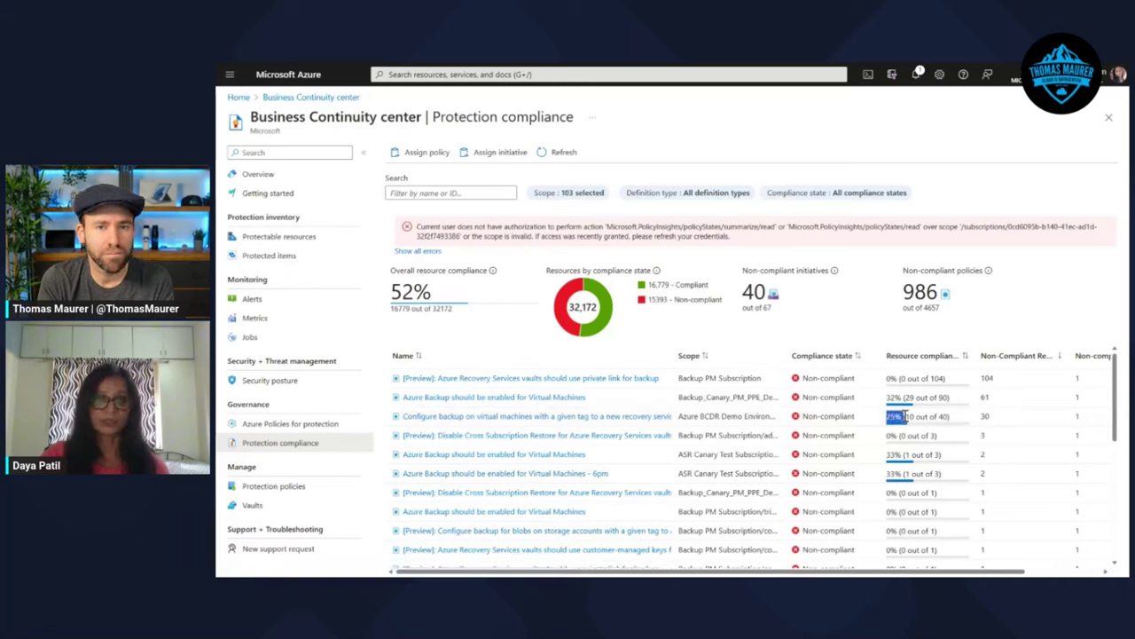